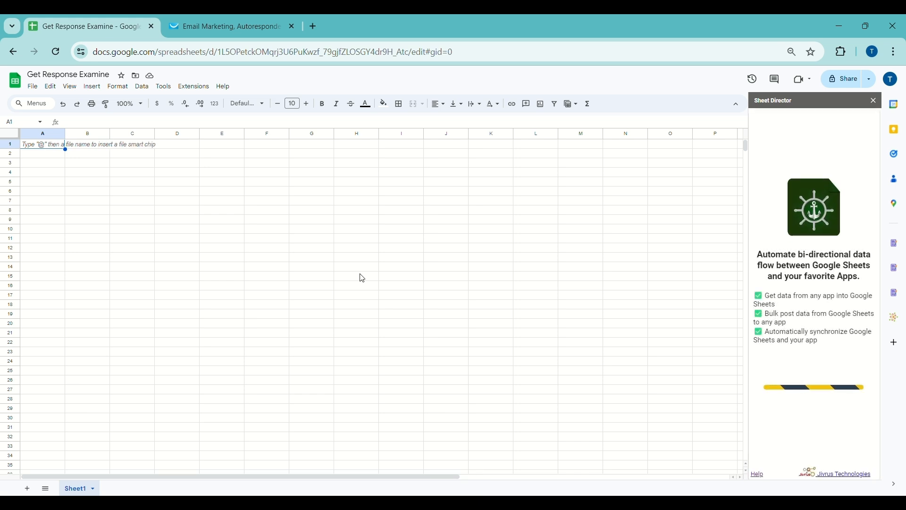
- Search the app list for "get" and choose GetResponse as the app for the new service
click(788, 152)
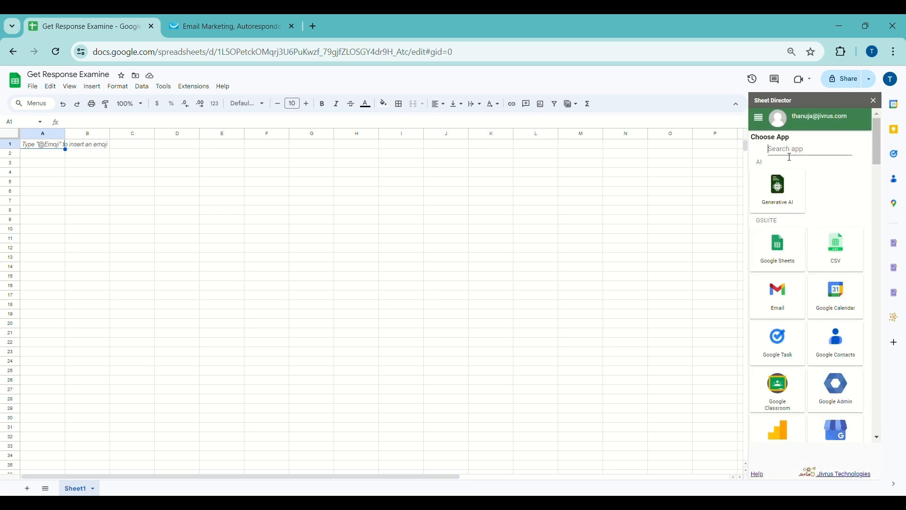
text(get)
click(786, 175)
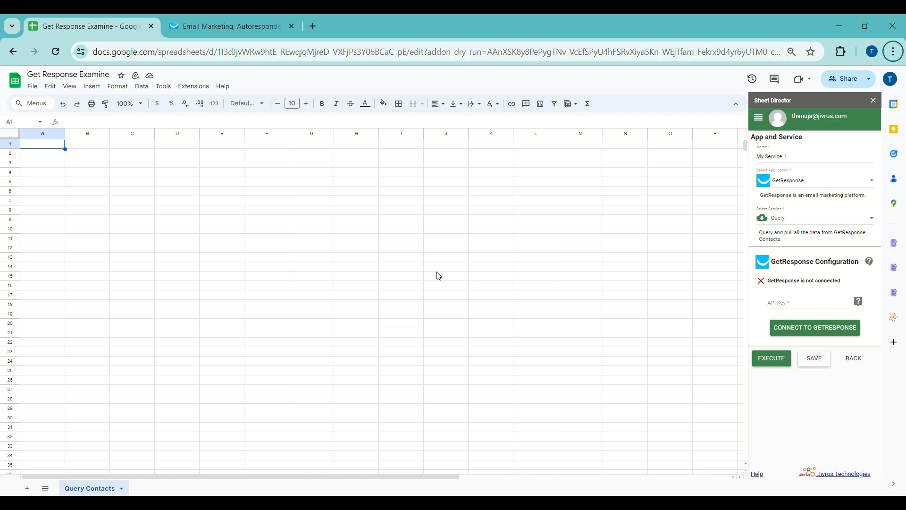
- Switch to the GetResponse site and open the API key page of its integrations settings
click(241, 17)
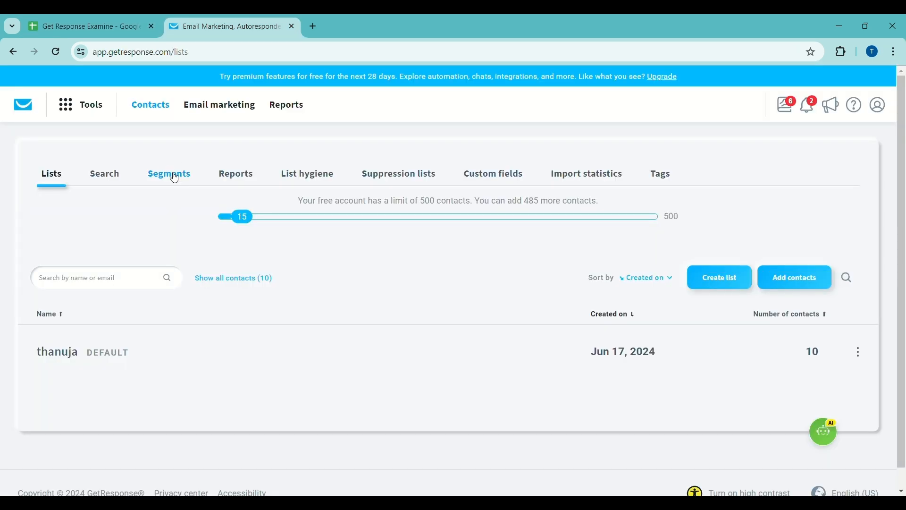
click(98, 113)
scroll(73, 289, down, 2)
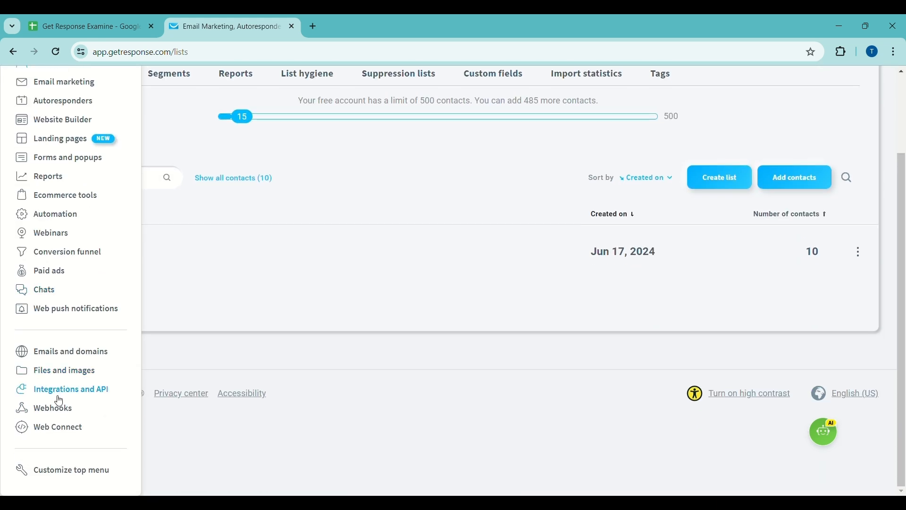
click(65, 392)
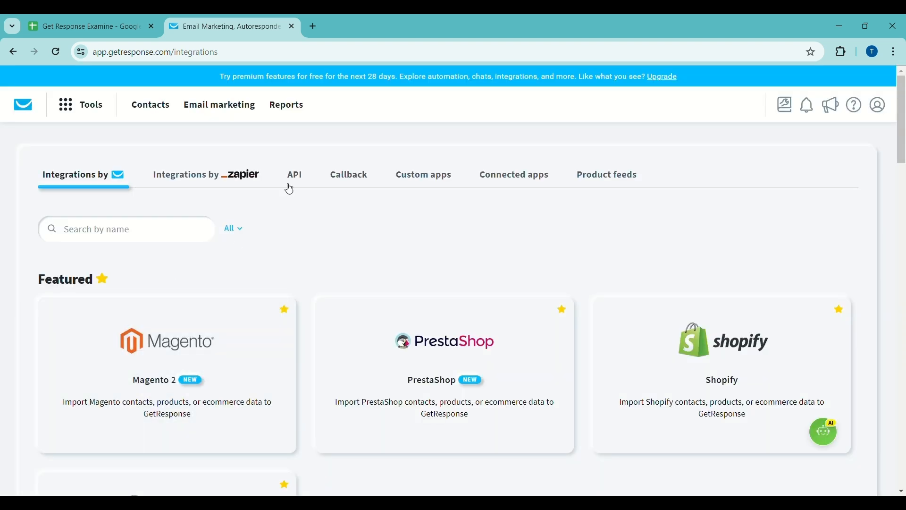
click(296, 176)
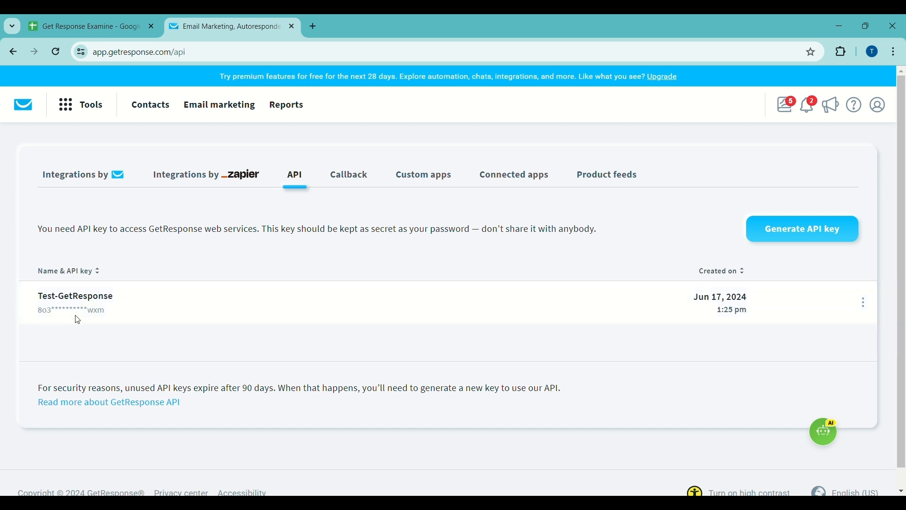
- Switch back to the spreadsheet, paste the API key into the GetResponse configuration and connect to GetResponse
click(144, 19)
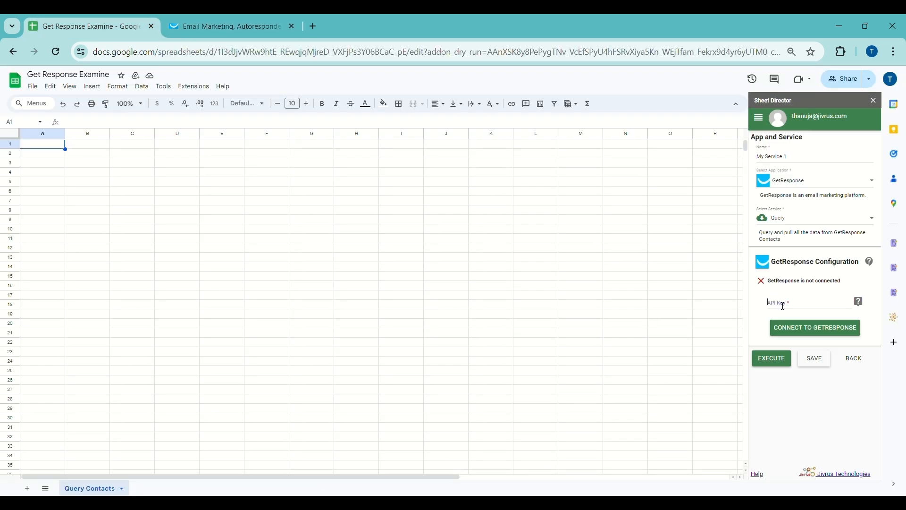
key(ctrl+v)
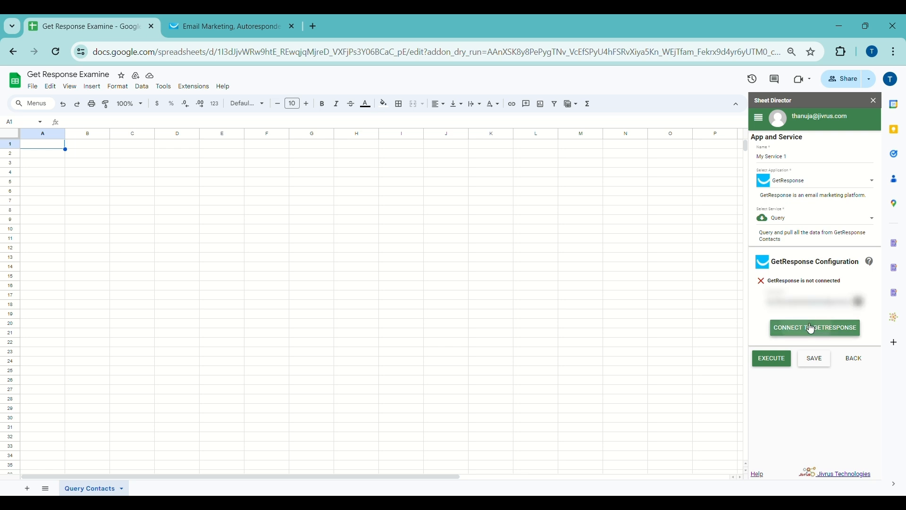
click(811, 329)
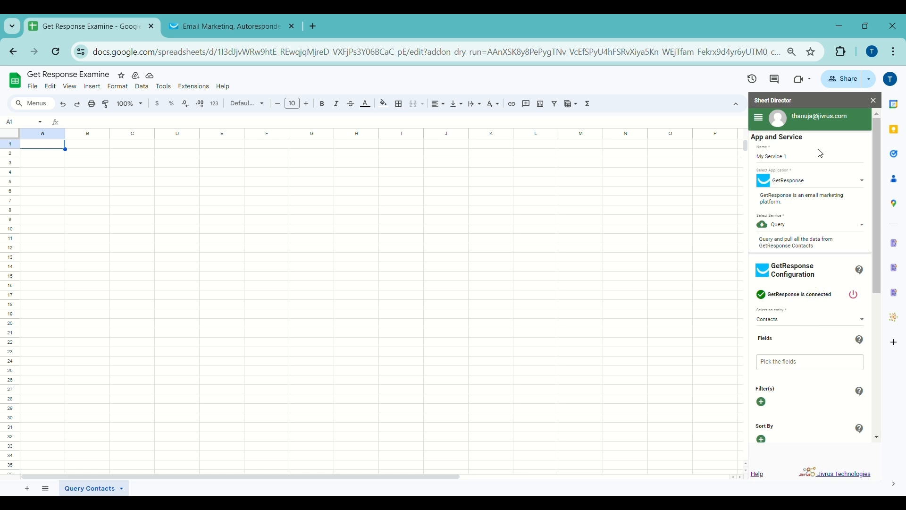
- Rename the service as "Contacts Query Service"
drag(815, 162, 752, 159)
key(BackSpace)
text(Contacts Query Service)
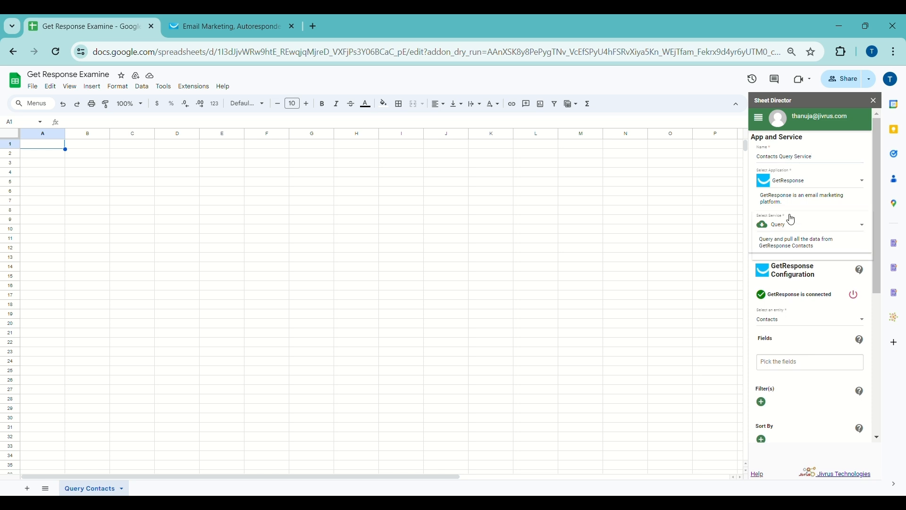
- Select Query as the service and Contacts as the entity in the GetResponse configuration
click(787, 225)
click(787, 228)
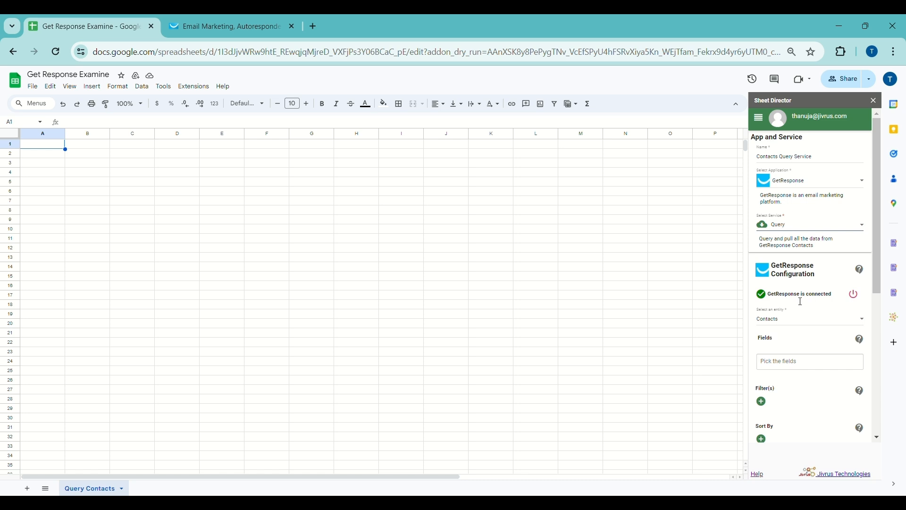
click(799, 319)
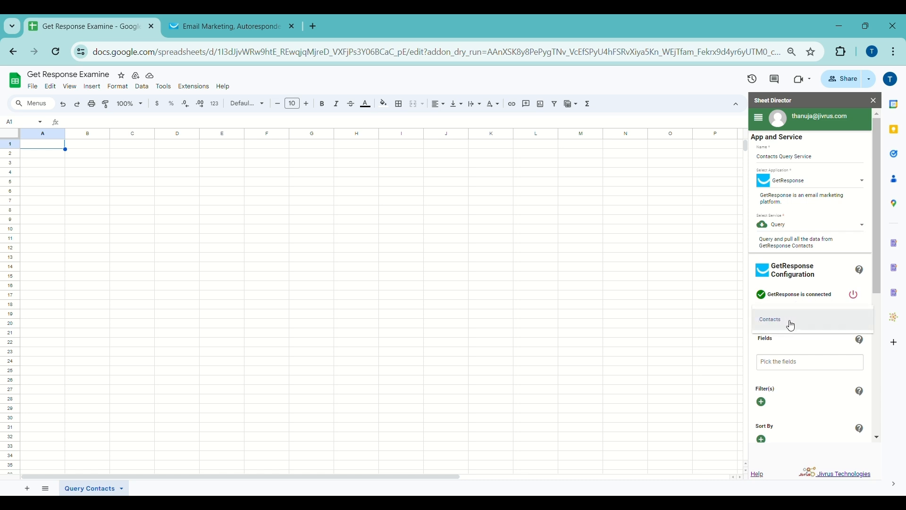
click(787, 325)
- Pick every available contact field for the query, including Activities, Campaign Id, Contact Id, Name, Email, Origin, Scoring and Time Zone
scroll(785, 316, down, 2)
click(792, 302)
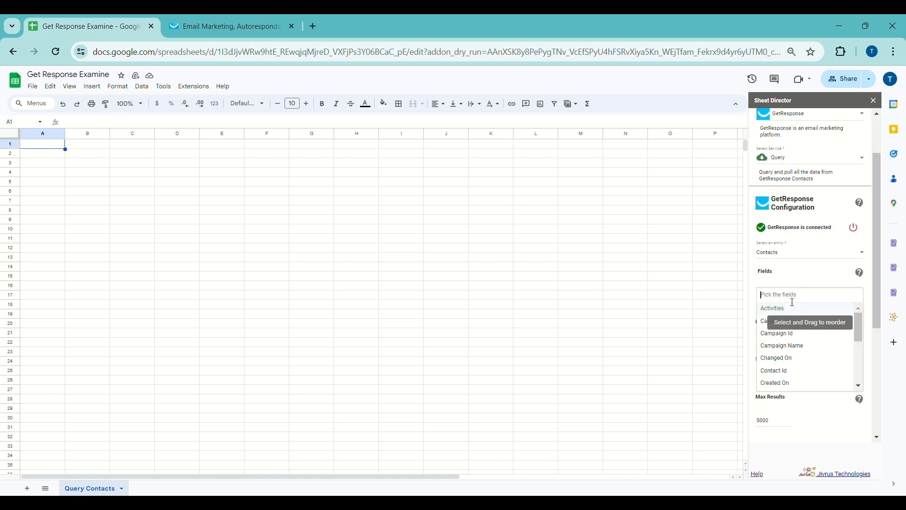
click(790, 311)
click(791, 312)
click(795, 353)
click(795, 352)
click(795, 353)
click(795, 352)
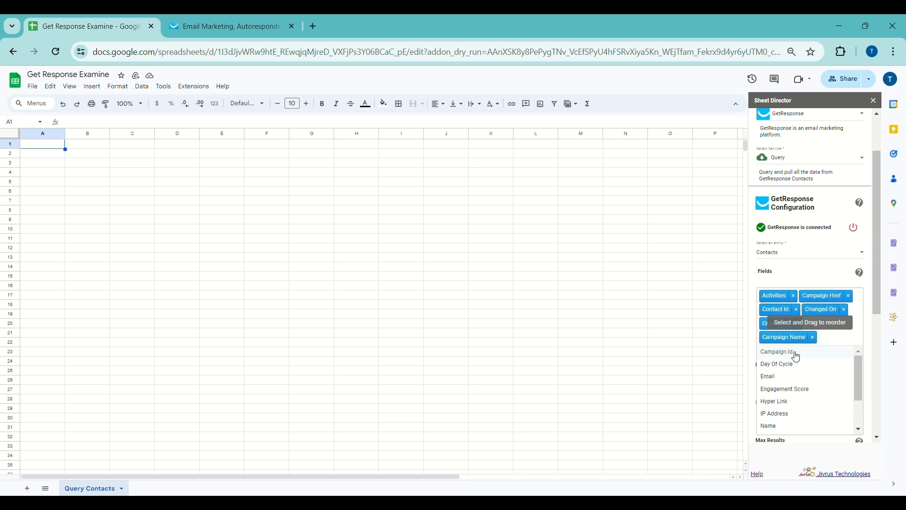
click(795, 353)
click(801, 388)
click(801, 380)
scroll(799, 298, down, 3)
click(798, 308)
click(797, 315)
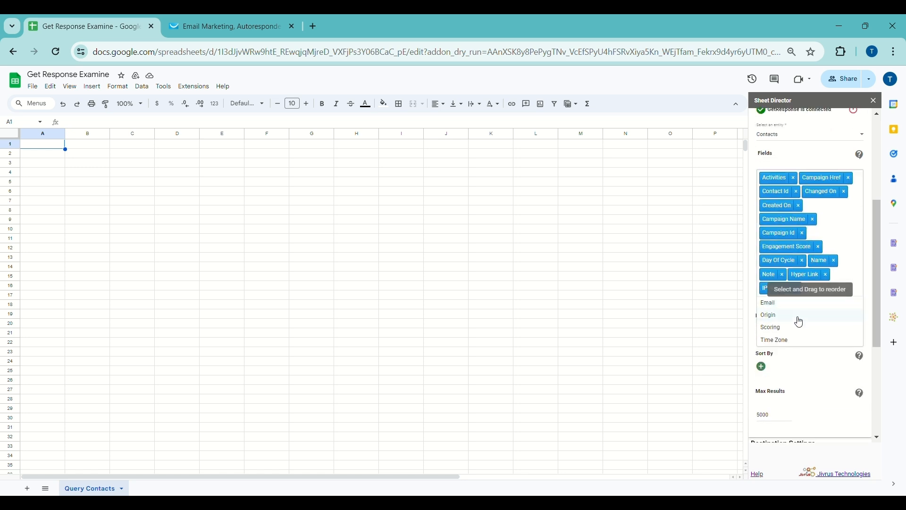
click(797, 320)
click(796, 319)
click(797, 321)
click(797, 322)
- Set the query's maximum results to 10
scroll(797, 323, down, 1)
scroll(797, 322, down, 2)
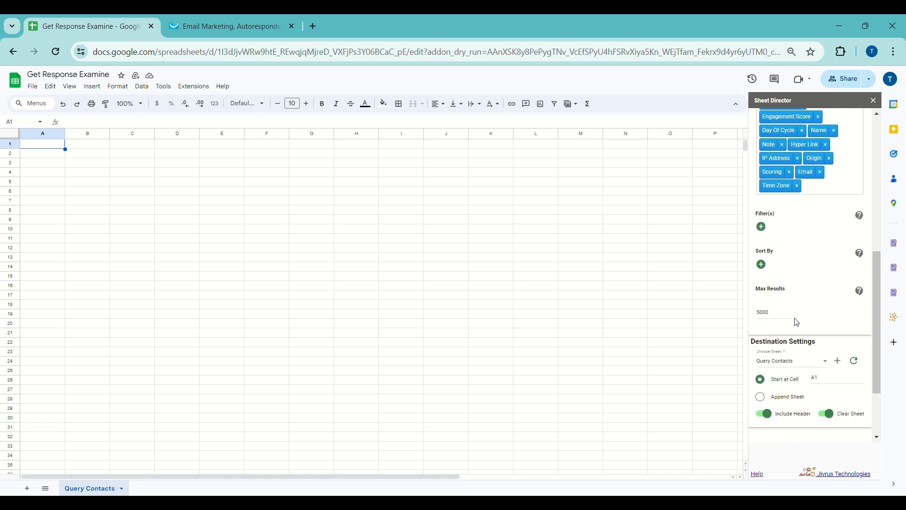
drag(772, 315, 755, 315)
key(BackSpace)
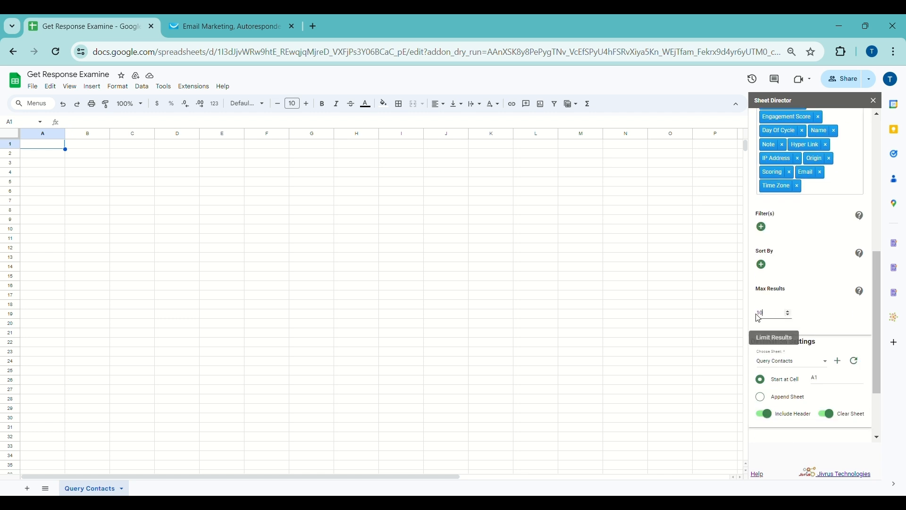
- Choose the Query Contacts sheet as the destination, with Clear Sheet turned on
scroll(801, 317, down, 2)
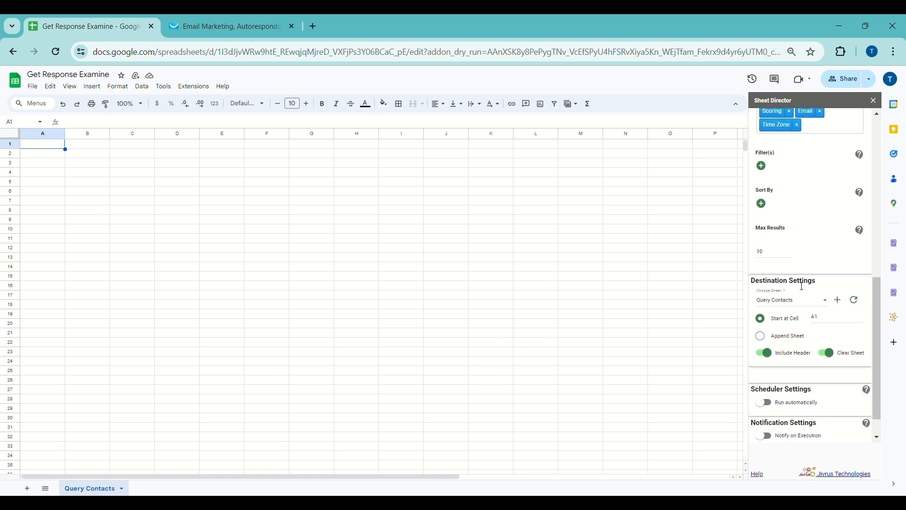
click(783, 304)
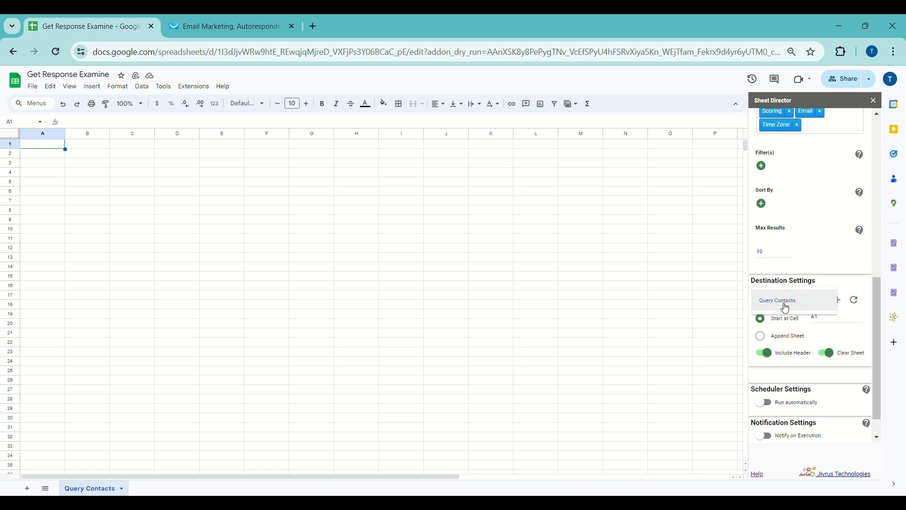
click(785, 306)
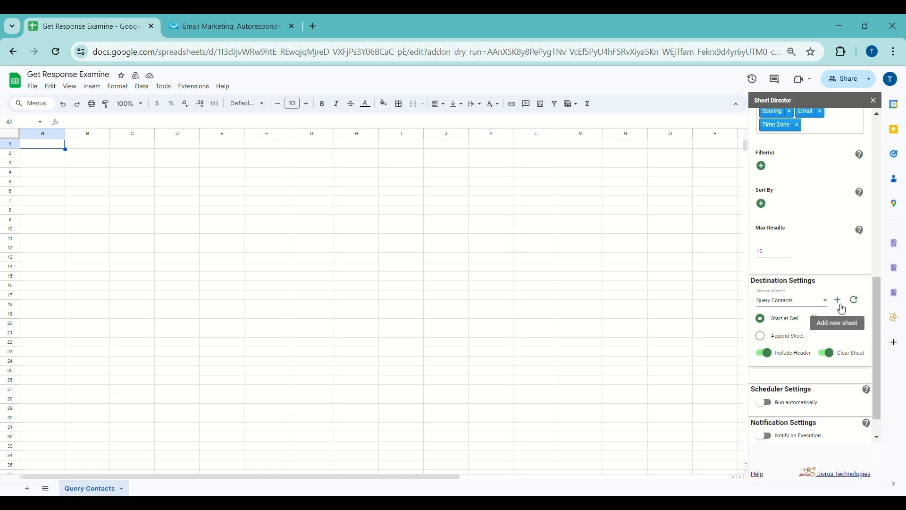
click(832, 363)
click(832, 362)
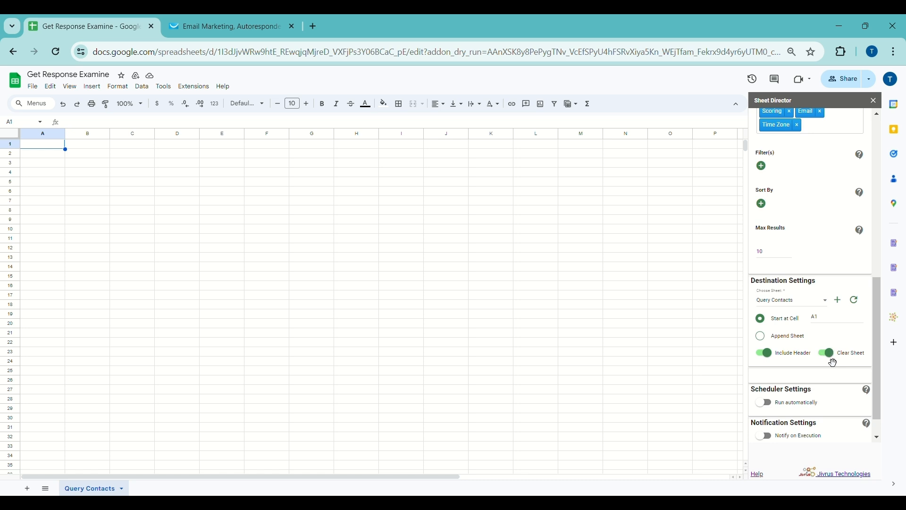
- Execute the contacts query and look through all the columns of the imported data
scroll(803, 372, down, 2)
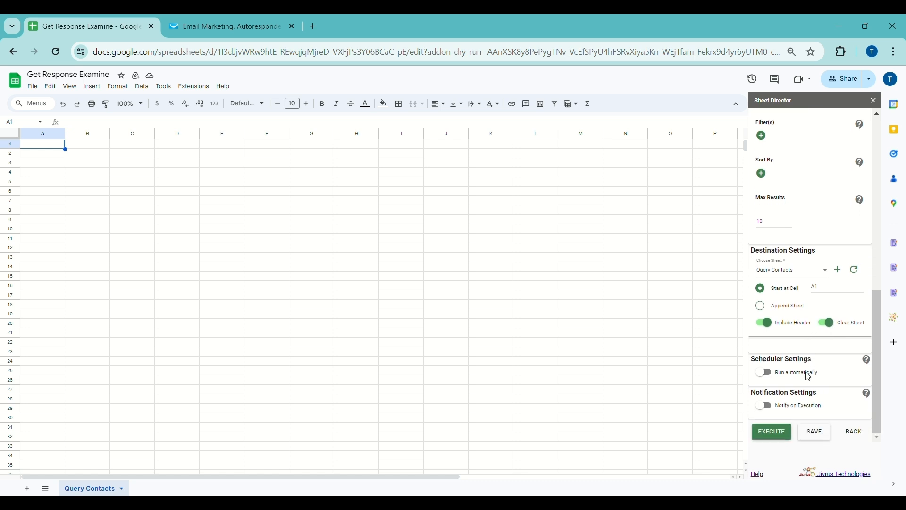
click(779, 437)
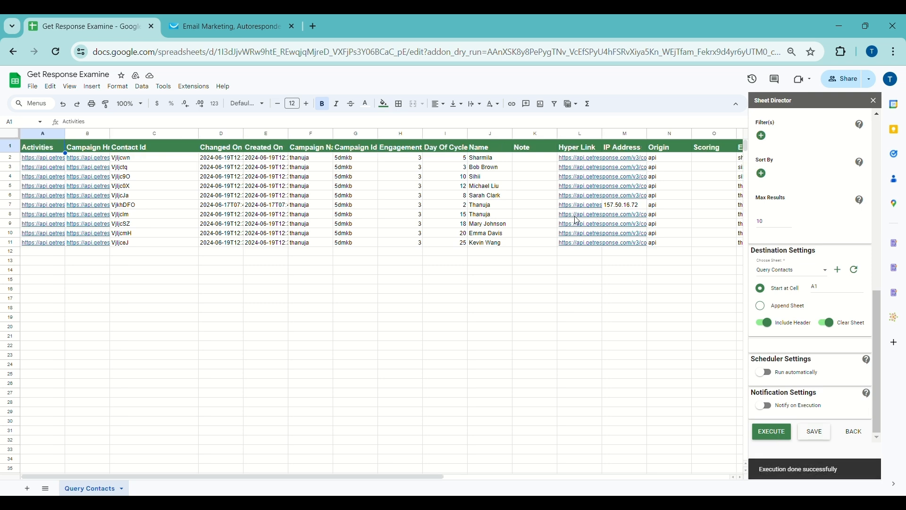
scroll(576, 220, right, 10)
scroll(576, 220, left, 10)
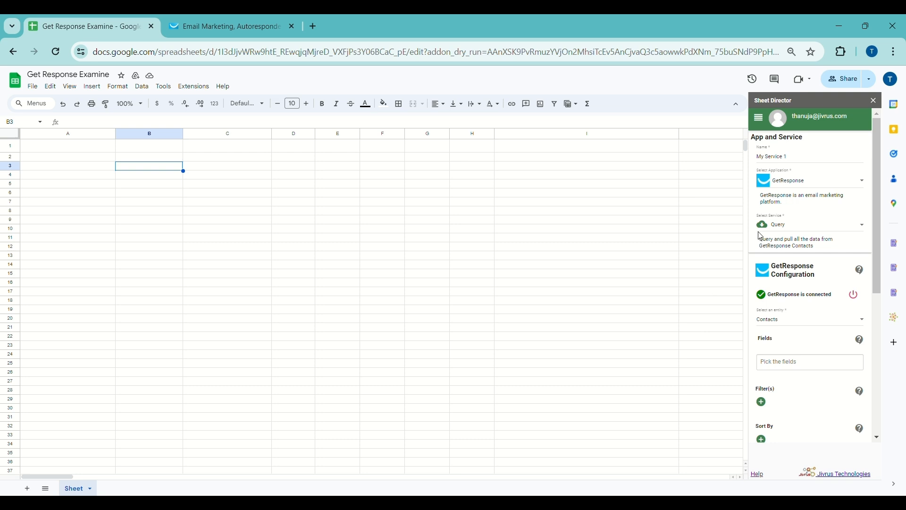
- Name the new service "Contacts Post Service" and set its service type to Post
triple_click(800, 162)
key(BackSpace)
text(Contacts Post Service)
click(814, 230)
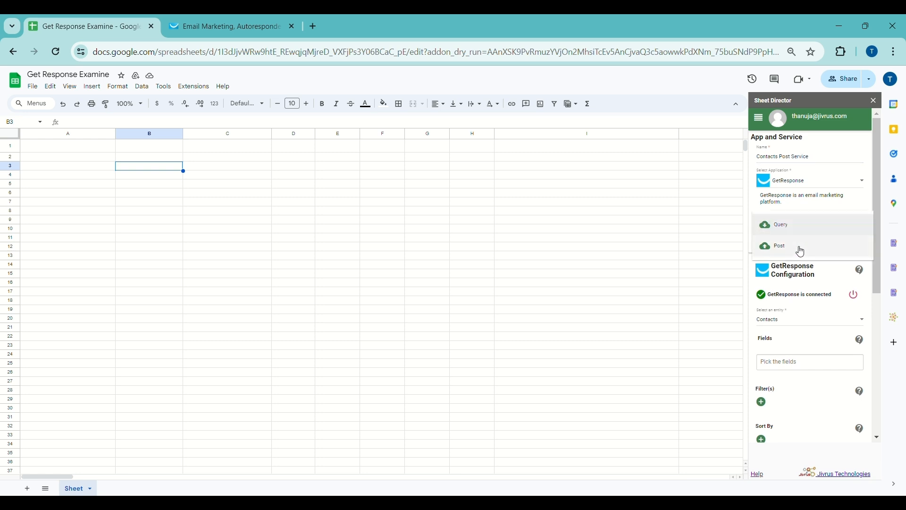
click(801, 247)
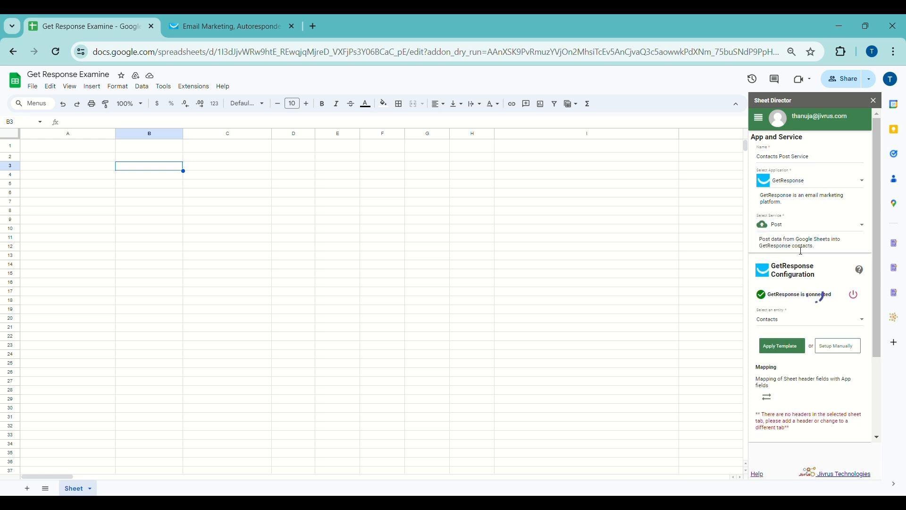
- Select Contacts as the entity and apply the ready-made template for posting data to GetResponse
click(800, 321)
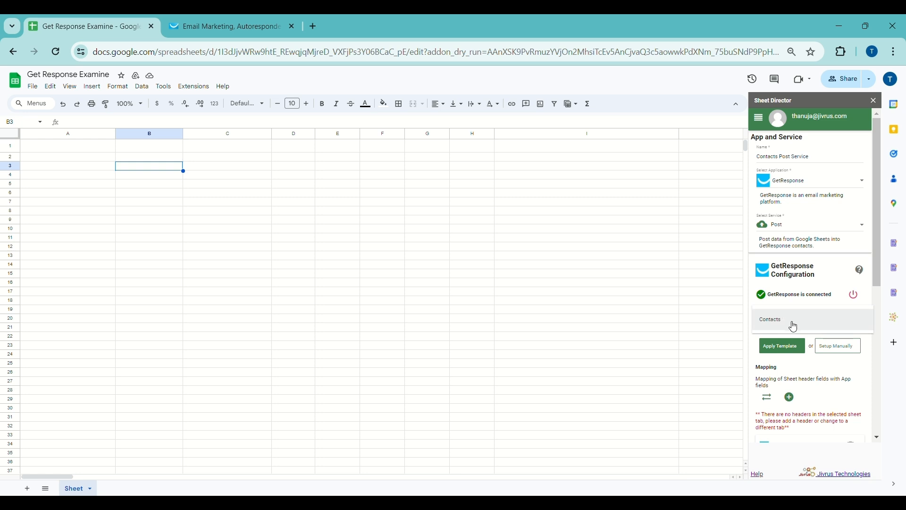
click(793, 326)
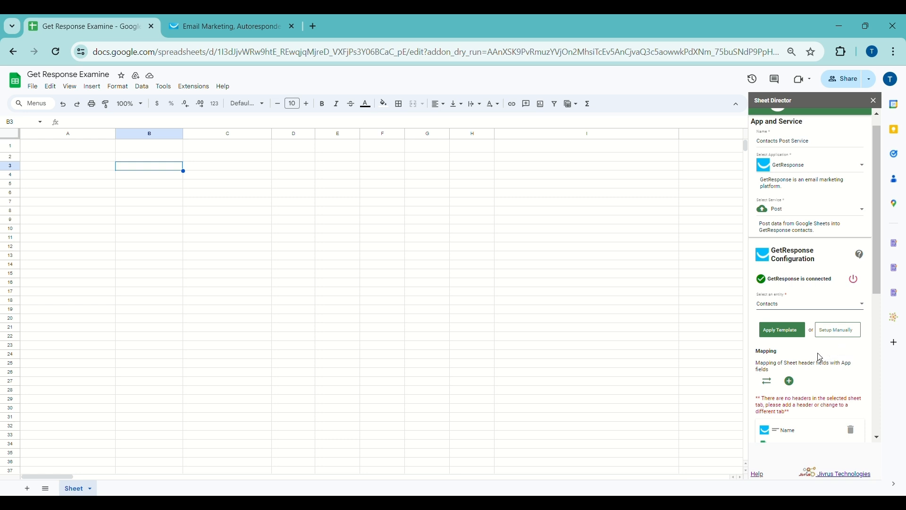
click(791, 335)
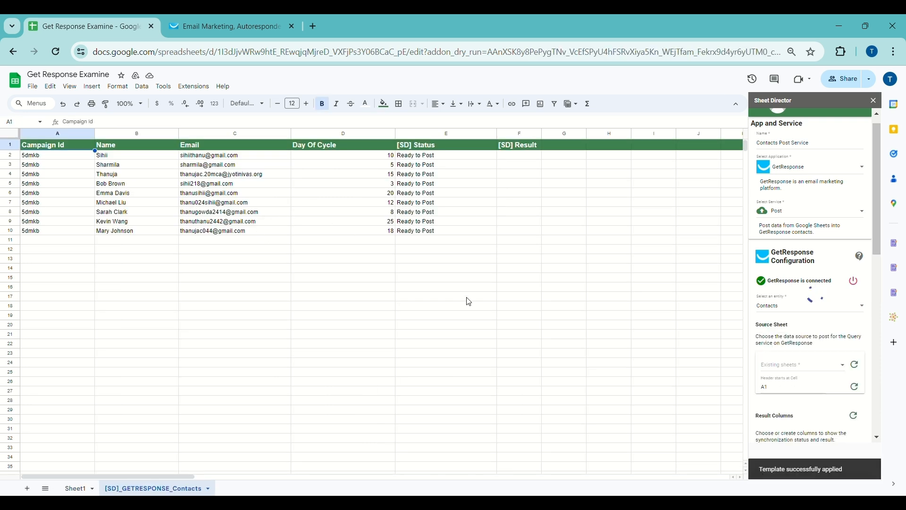
- Check the template's source sheet and field mappings, and set the status column to [SD] Status
scroll(823, 344, down, 2)
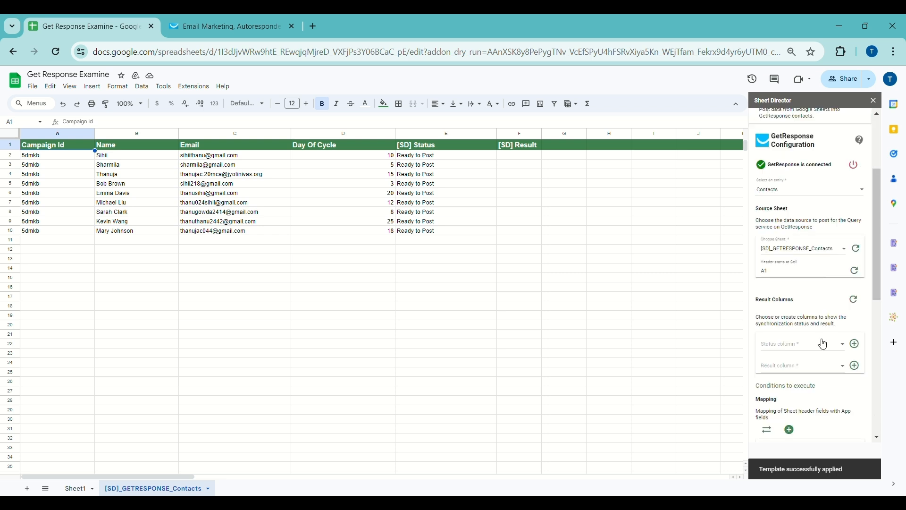
scroll(823, 344, down, 4)
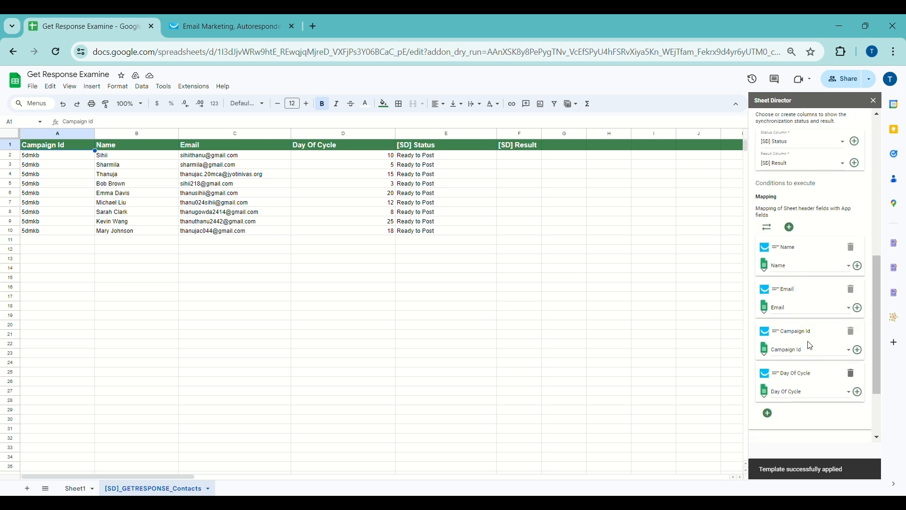
scroll(811, 345, up, 3)
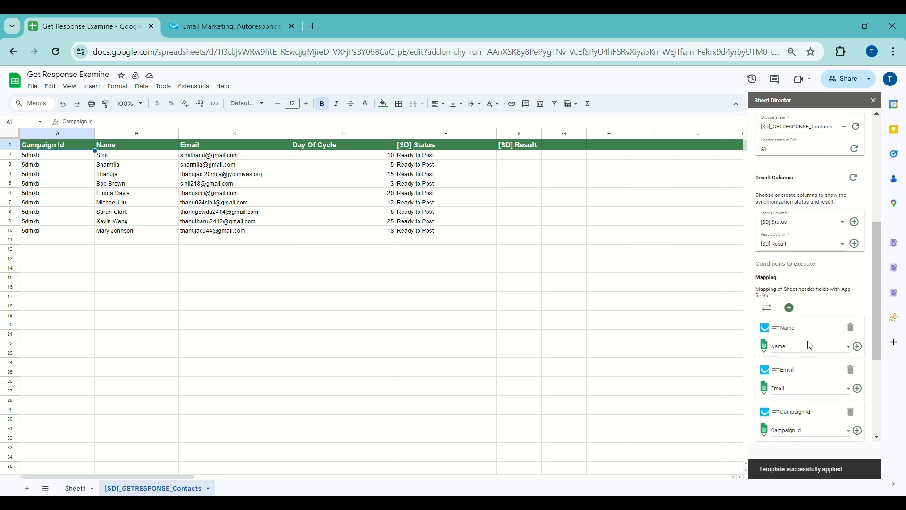
click(796, 265)
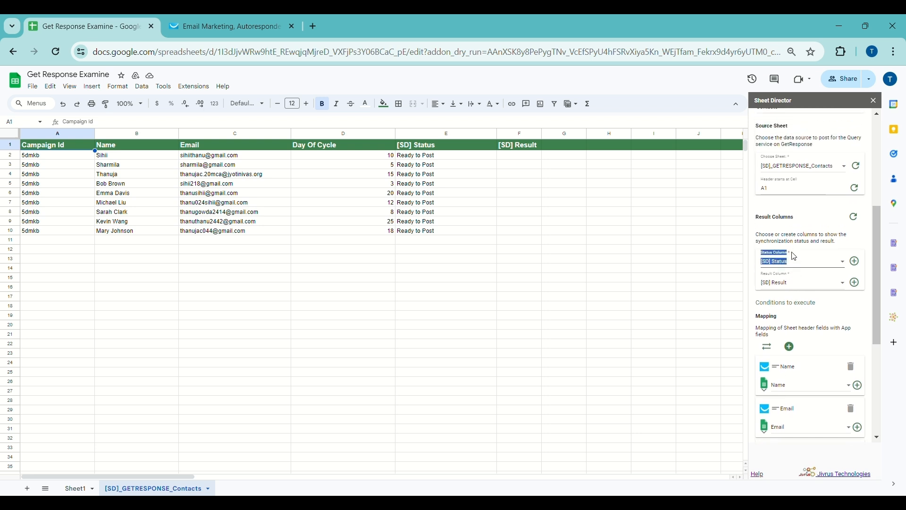
click(795, 285)
click(794, 265)
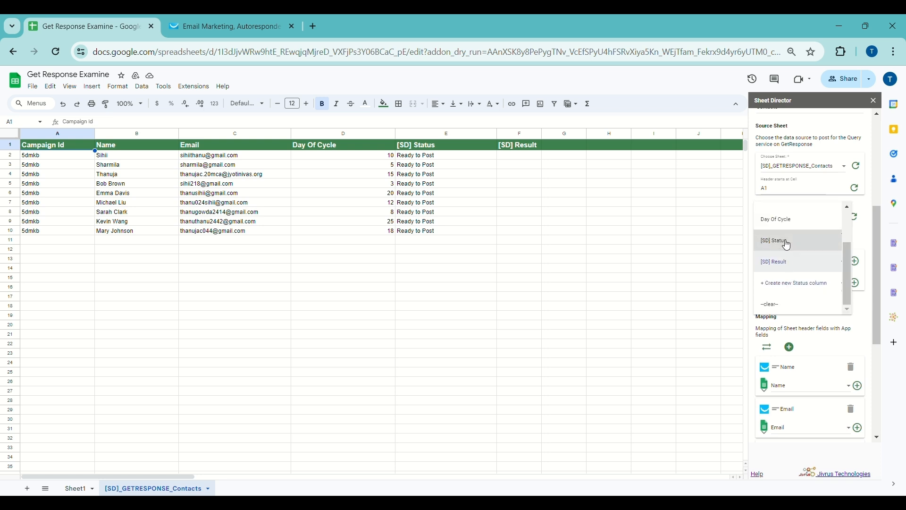
click(787, 244)
scroll(787, 244, down, 3)
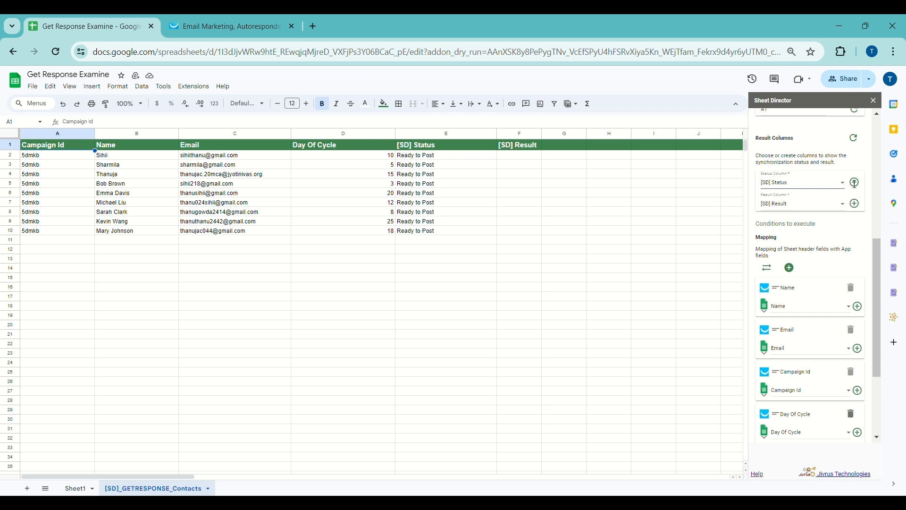
- Select [SD] Status as the status column and review the field mappings below it
click(820, 182)
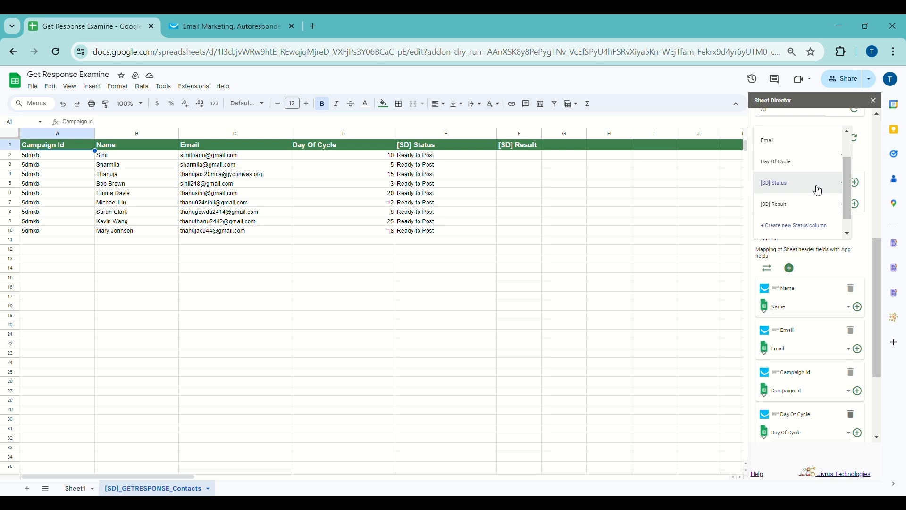
click(818, 190)
scroll(824, 238, down, 3)
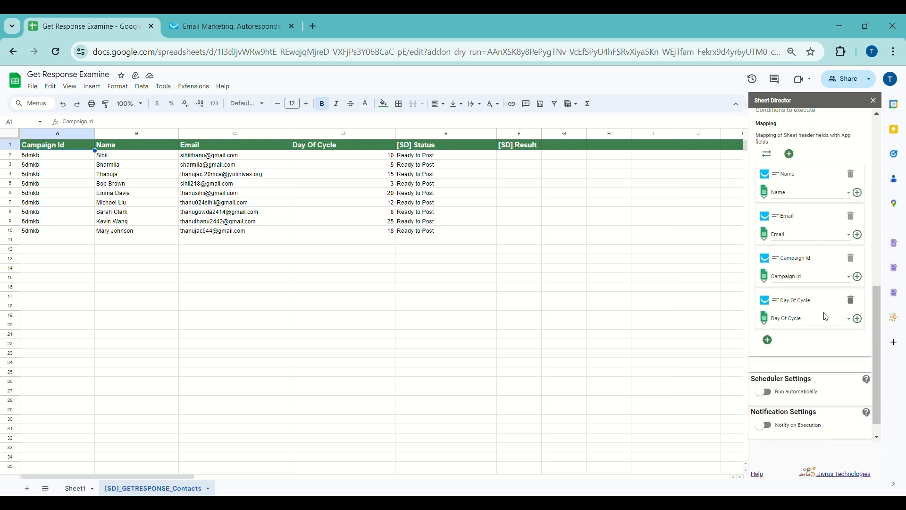
scroll(828, 324, down, 1)
scroll(828, 325, down, 1)
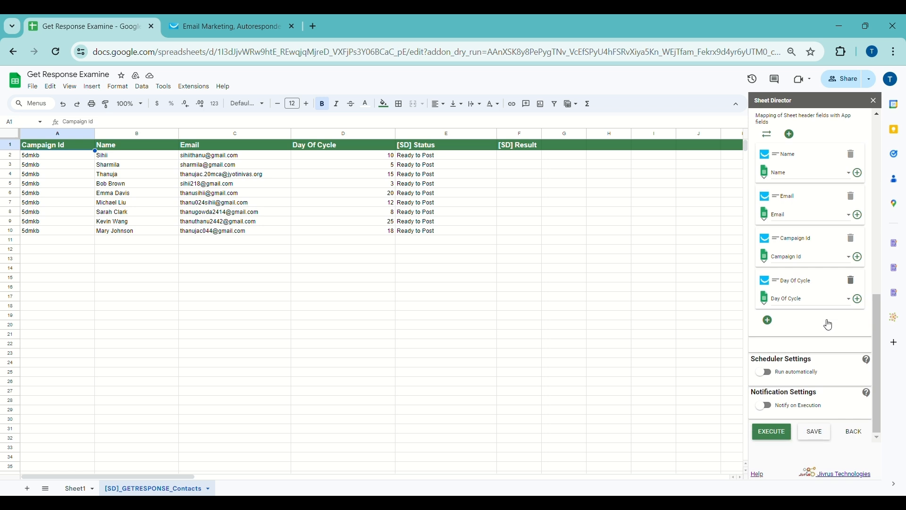
- Check the sheet column mapped to Day Of Cycle, and execute the service to post the ready contacts to GetResponse
click(794, 299)
click(791, 305)
click(778, 439)
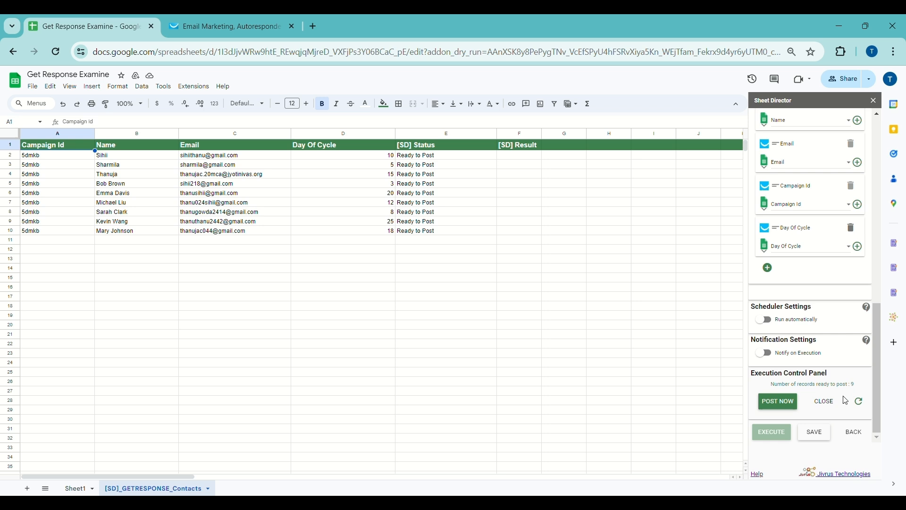
click(782, 407)
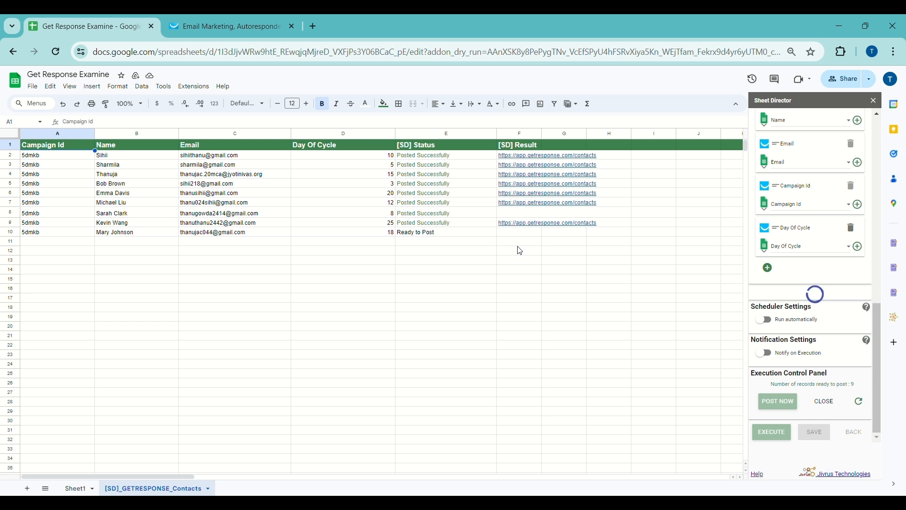
- Fill the [SD] Result cell in row 8 with blue
triple_click(509, 211)
click(384, 106)
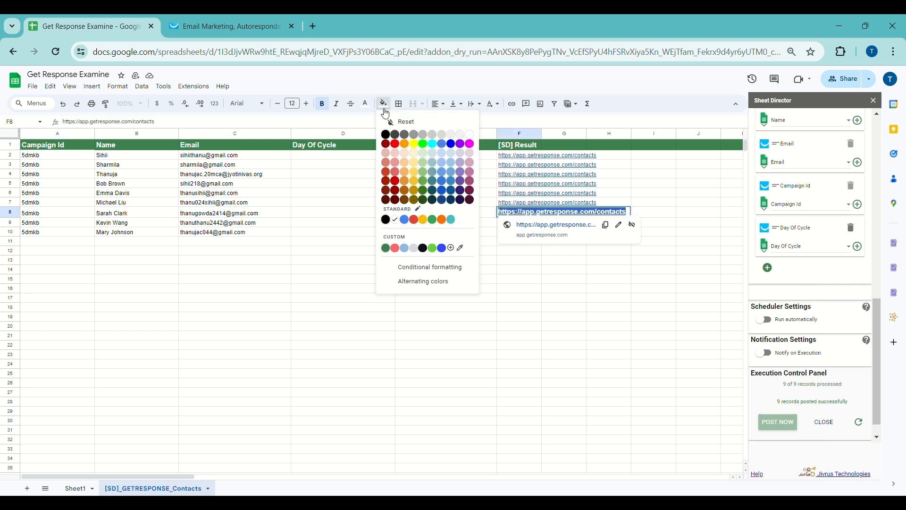
click(405, 220)
click(522, 281)
- Set the [SD] Result cell in row 8 to a white fill with blue link text
double_click(535, 215)
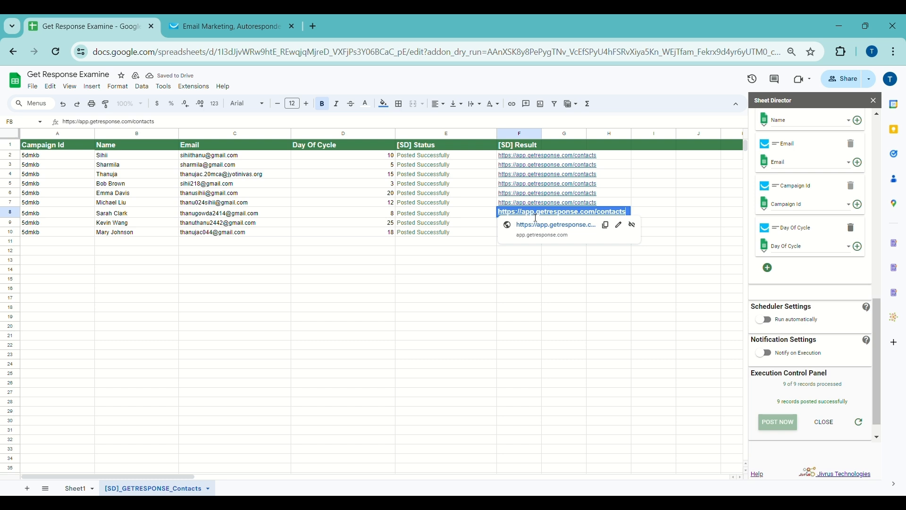
click(537, 251)
double_click(529, 215)
click(387, 107)
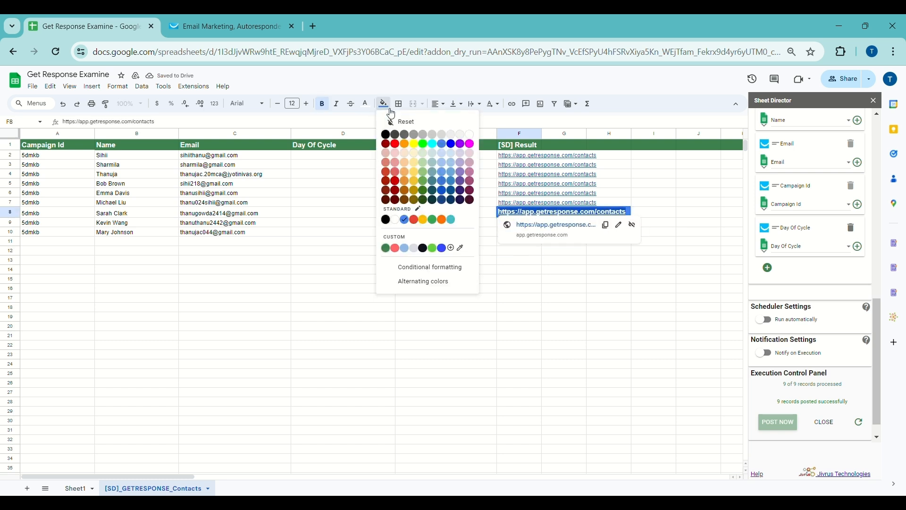
click(396, 218)
click(366, 104)
click(462, 262)
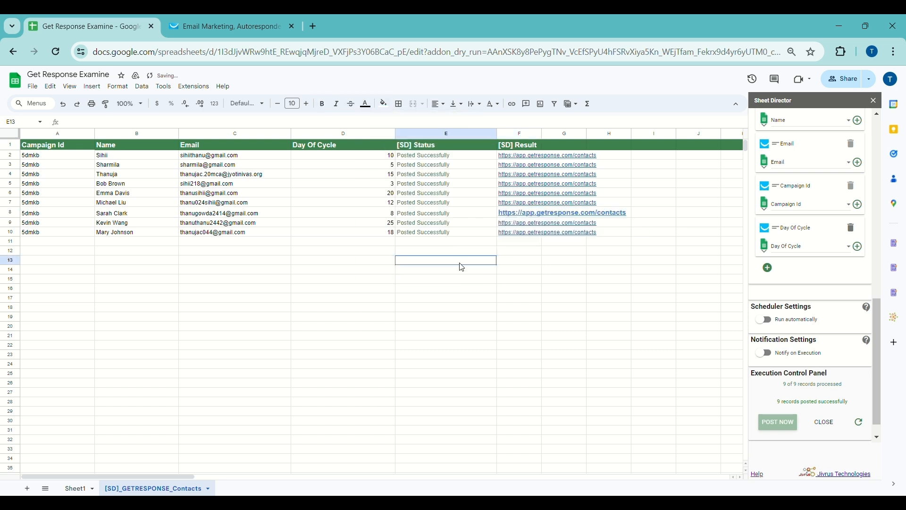
- Open the [SD] Result link of the first contact and view the contacts list in GetResponse
click(502, 159)
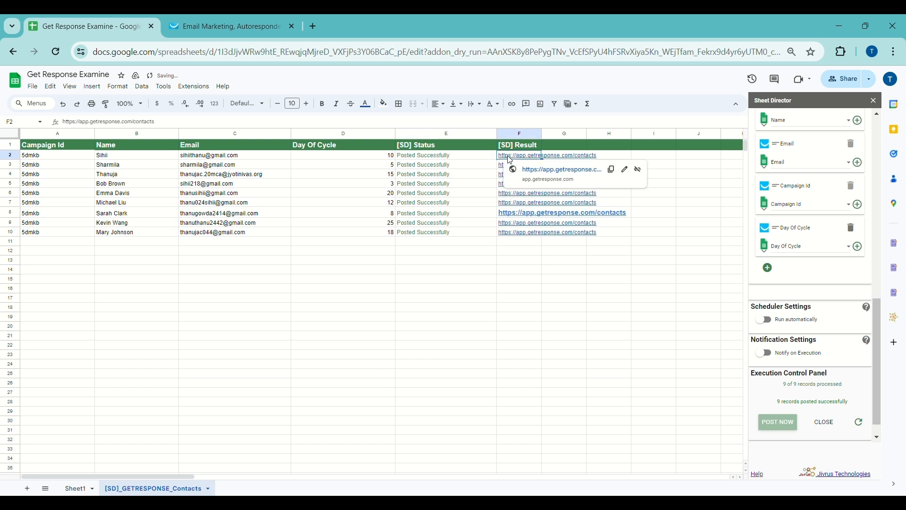
click(531, 171)
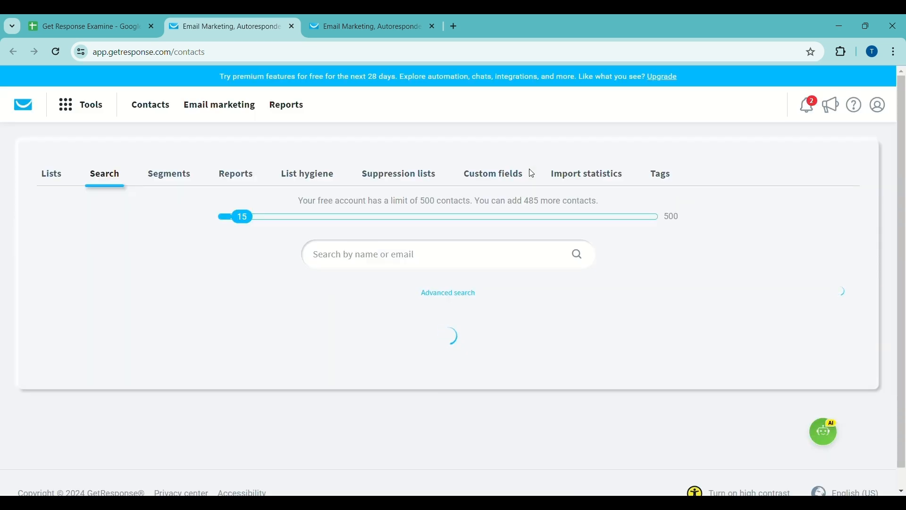
scroll(248, 199, down, 4)
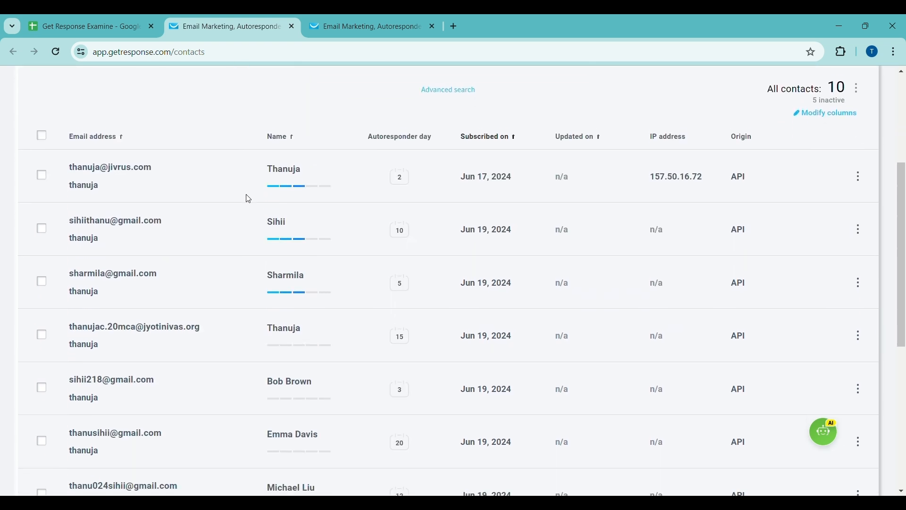
- Copy the first contact's email address from the sheet and find it on the GetResponse contacts page
click(127, 19)
double_click(182, 155)
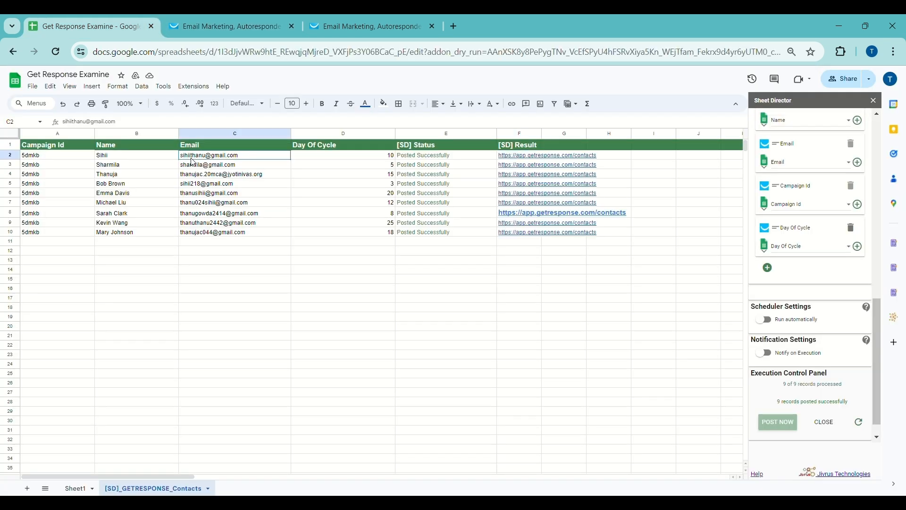
drag(182, 155, 237, 155)
key(ctrl+c)
click(213, 27)
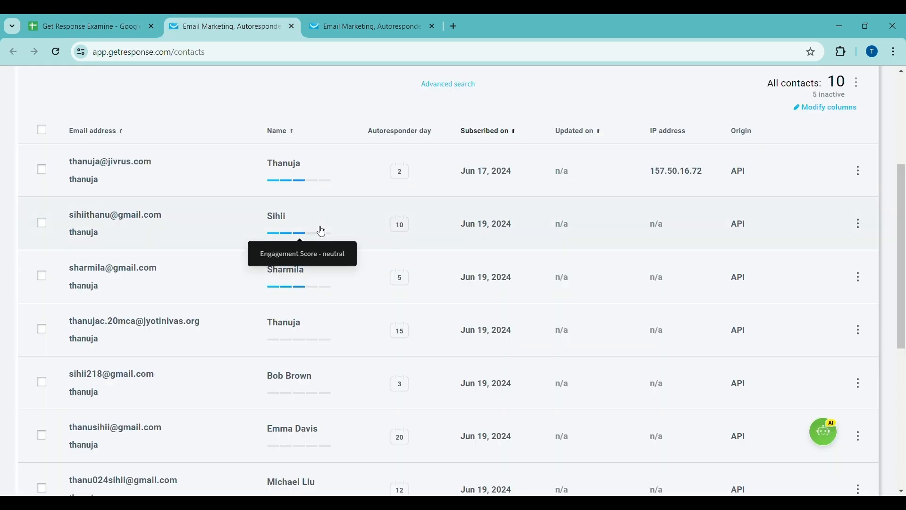
key(ctrl+f)
key(ctrl+v)
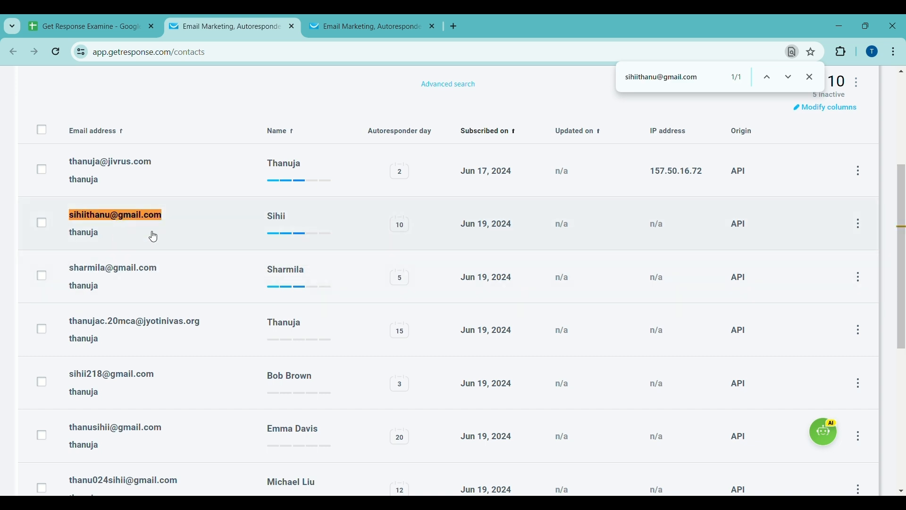
- Copy the second contact's email address from the sheet, find it on the GetResponse contacts page, and look through the list
click(153, 19)
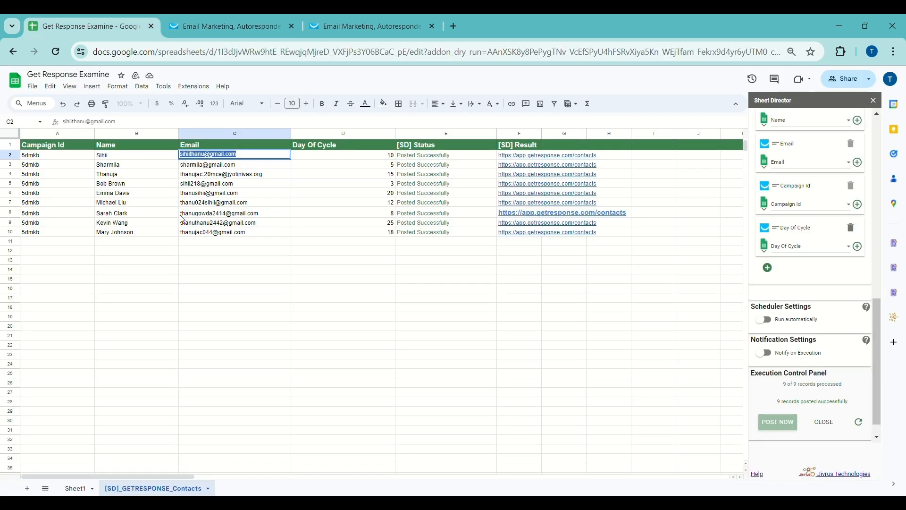
key(Return)
click(218, 17)
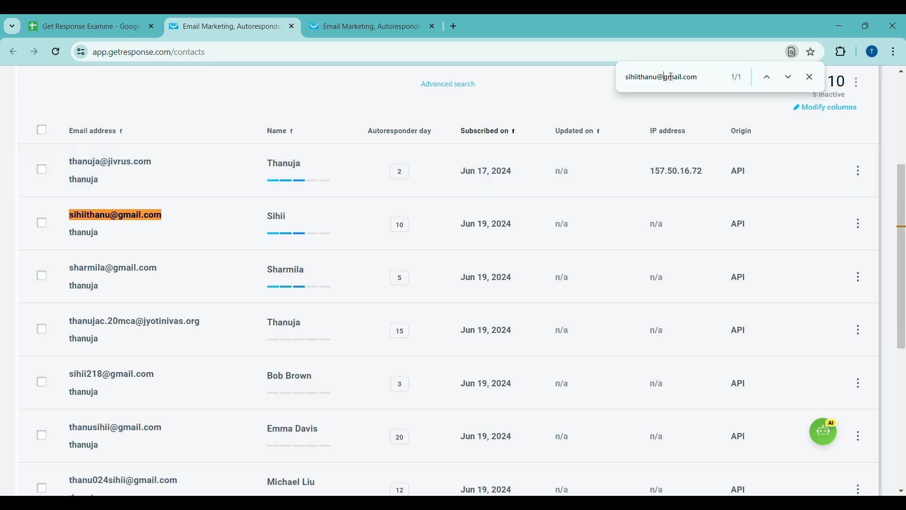
key(ctrl+f)
key(ctrl+v)
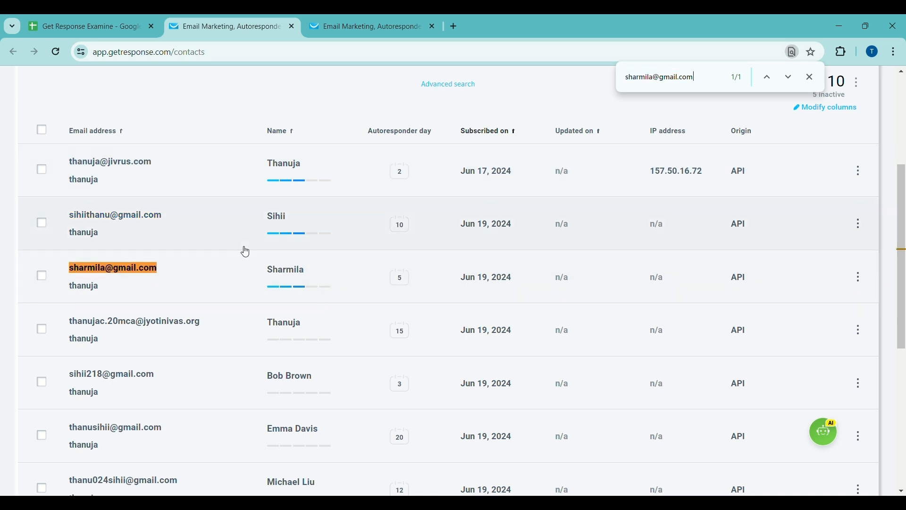
scroll(283, 270, down, 5)
scroll(286, 268, up, 6)
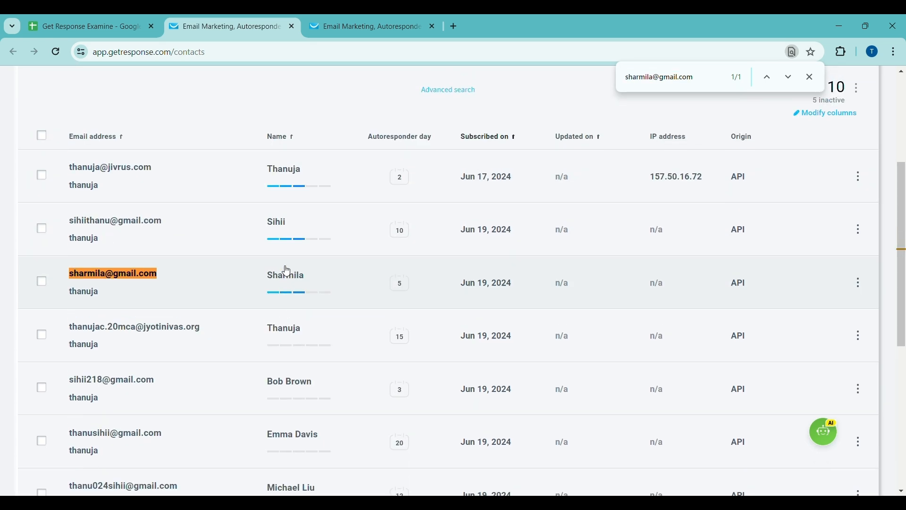